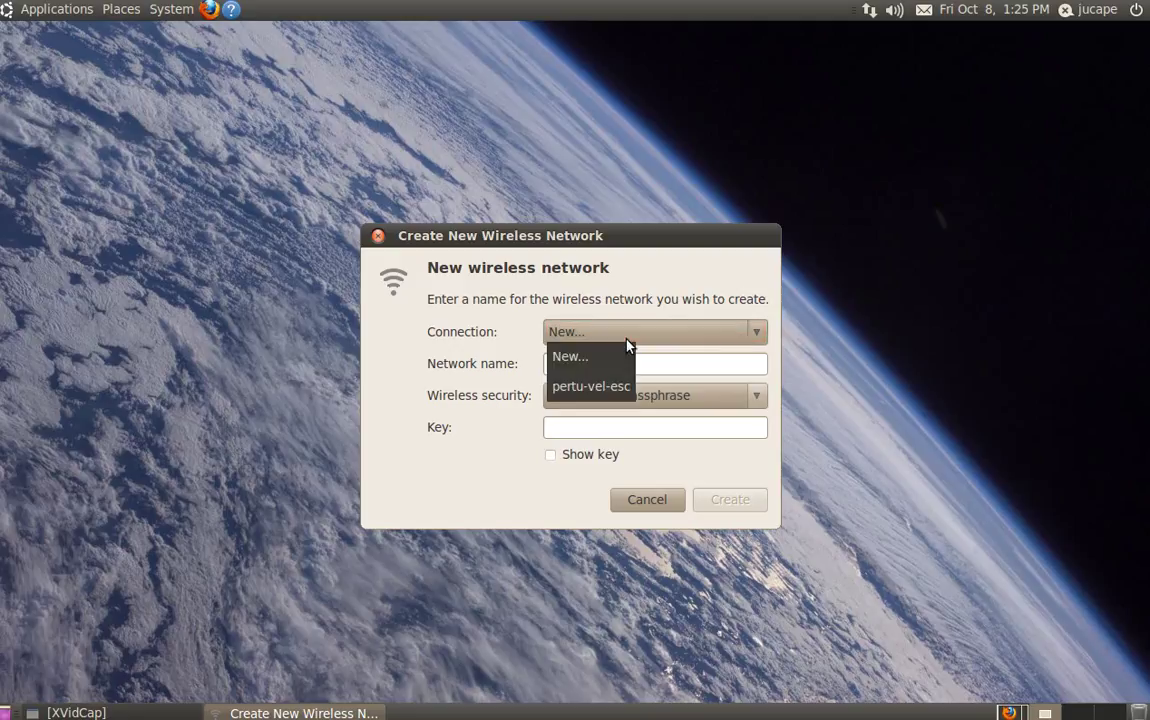
Step: Create a new wireless network named TestWlan with WEP 128-bit passphrase security and its network key
{"action": "left_click", "coordinate": [610, 386]}
{"action": "left_click", "coordinate": [640, 336]}
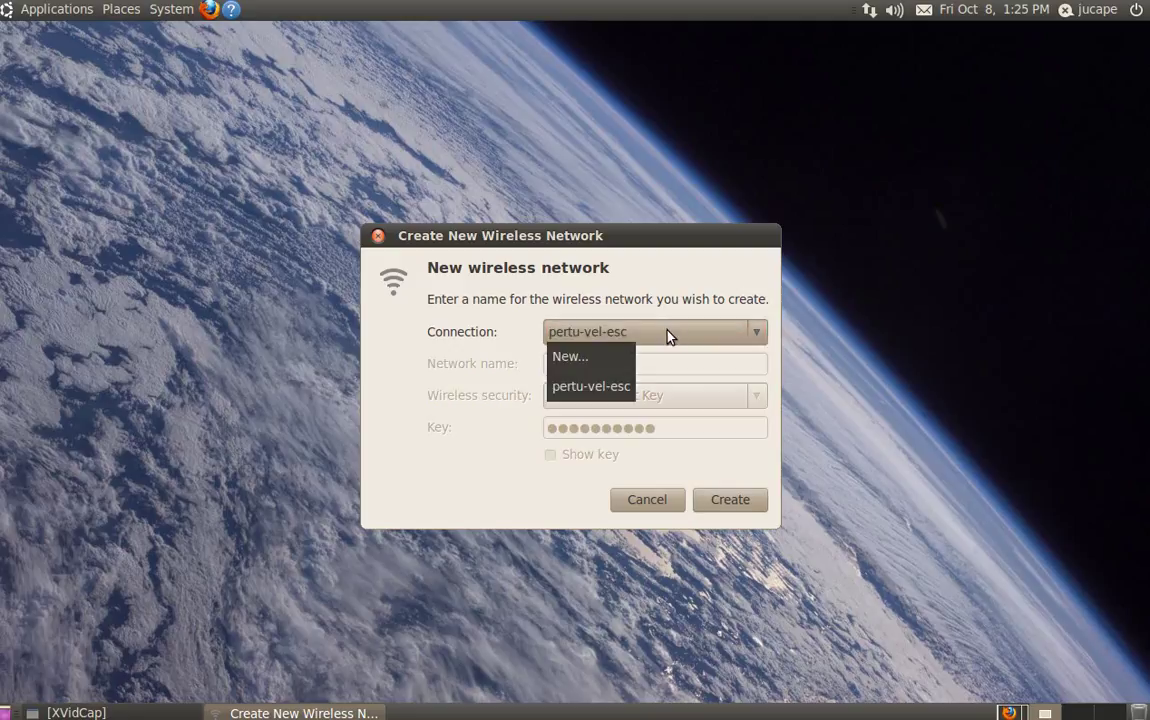
{"action": "left_click", "coordinate": [596, 360]}
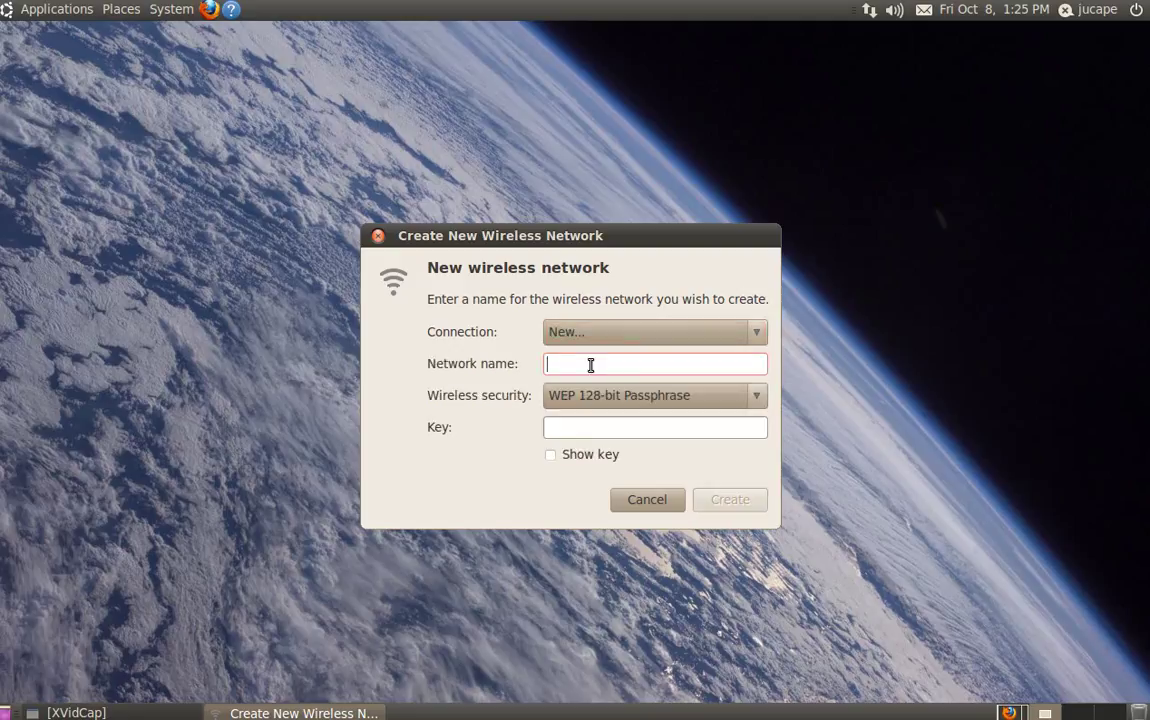
{"action": "type", "text": "TestWlan"}
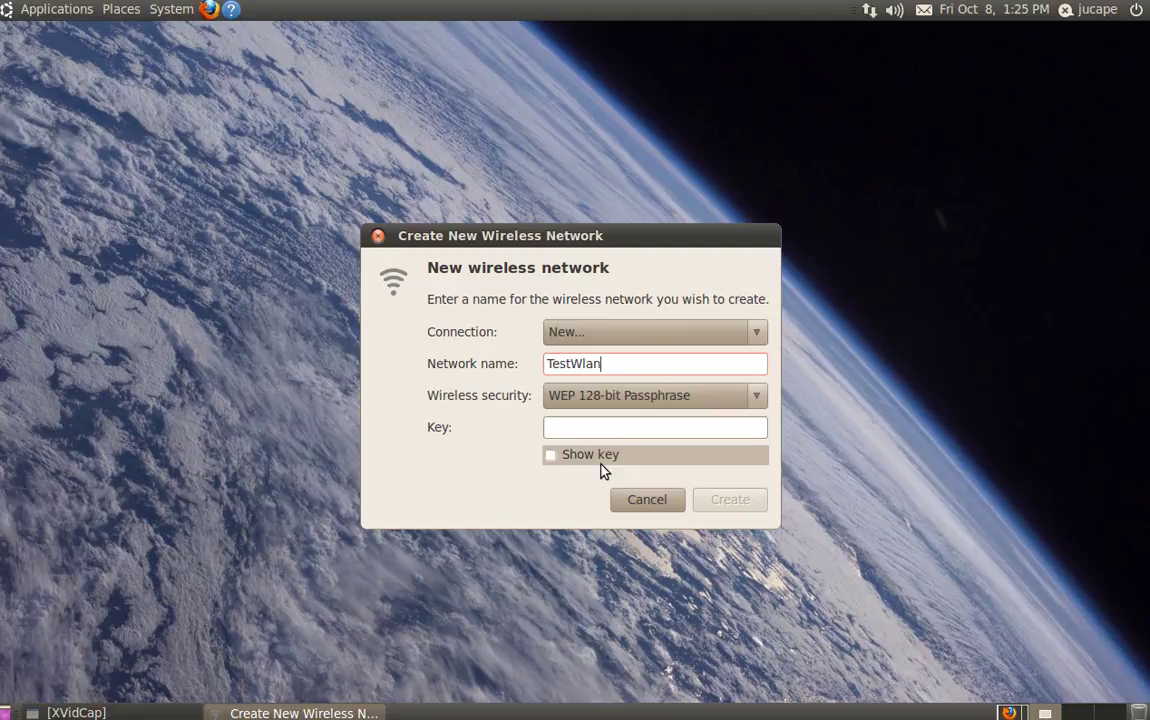
{"action": "left_click", "coordinate": [639, 427]}
{"action": "type", "text": "testtest12"}
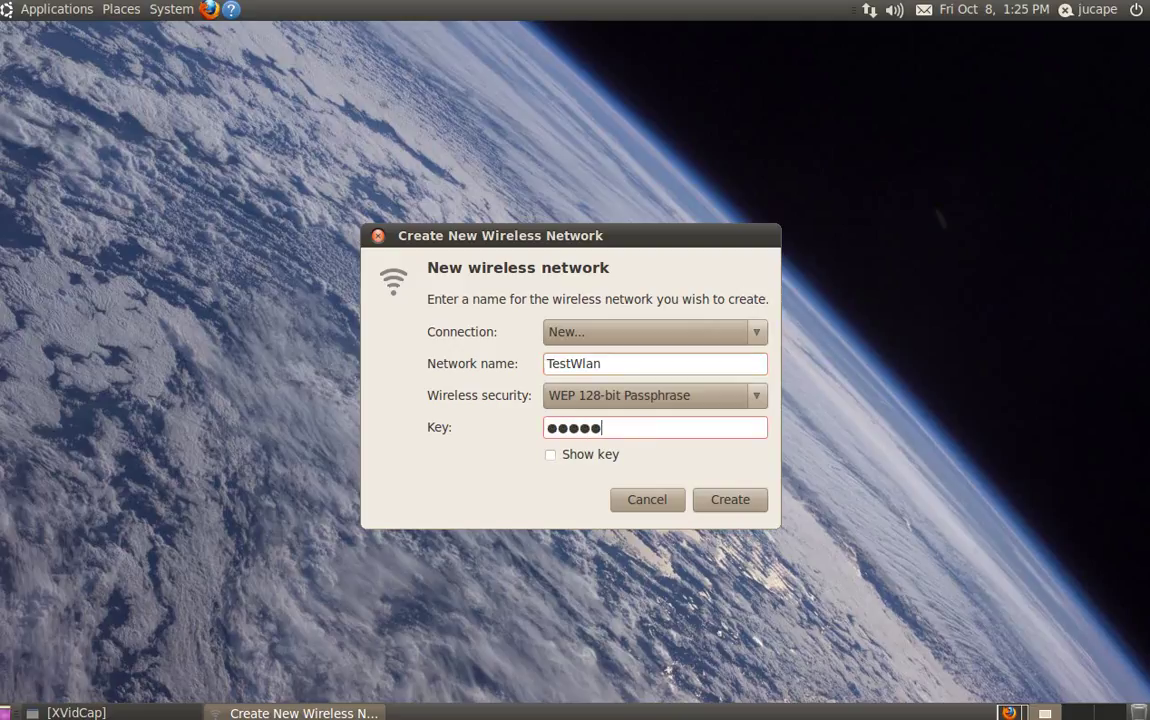
{"action": "left_click", "coordinate": [736, 501]}
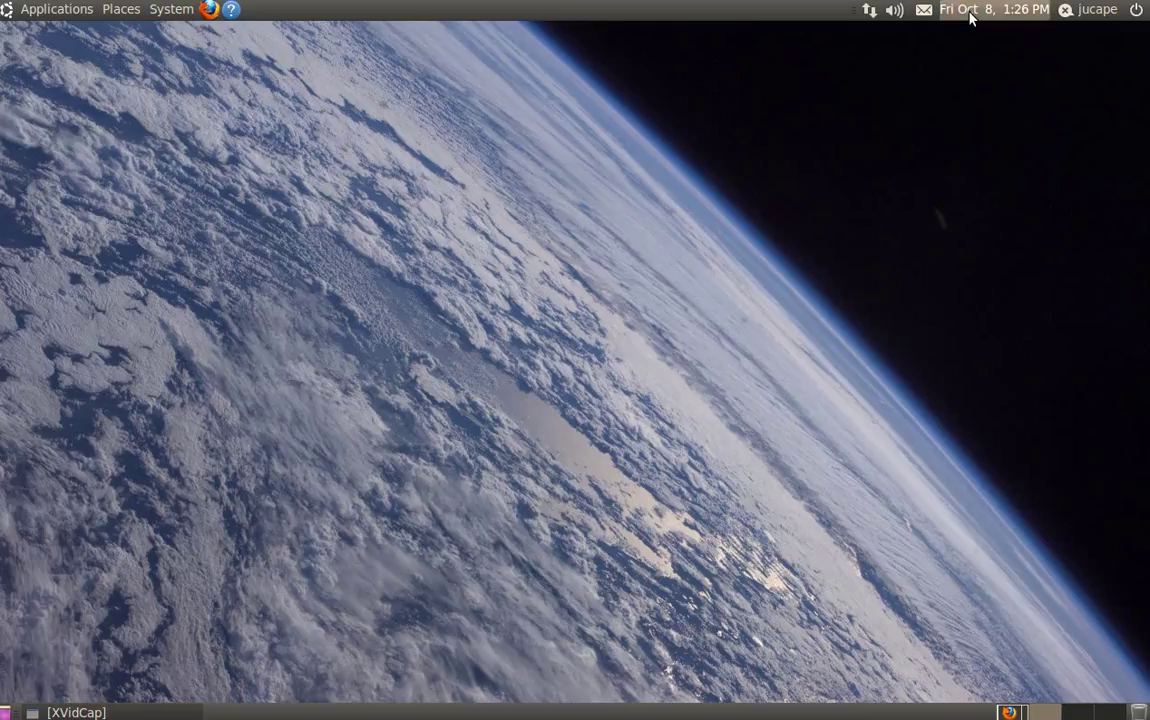
Step: Check the network list shows TestWlan connected, then bring up the System > Preferences menu
{"action": "left_click", "coordinate": [869, 12]}
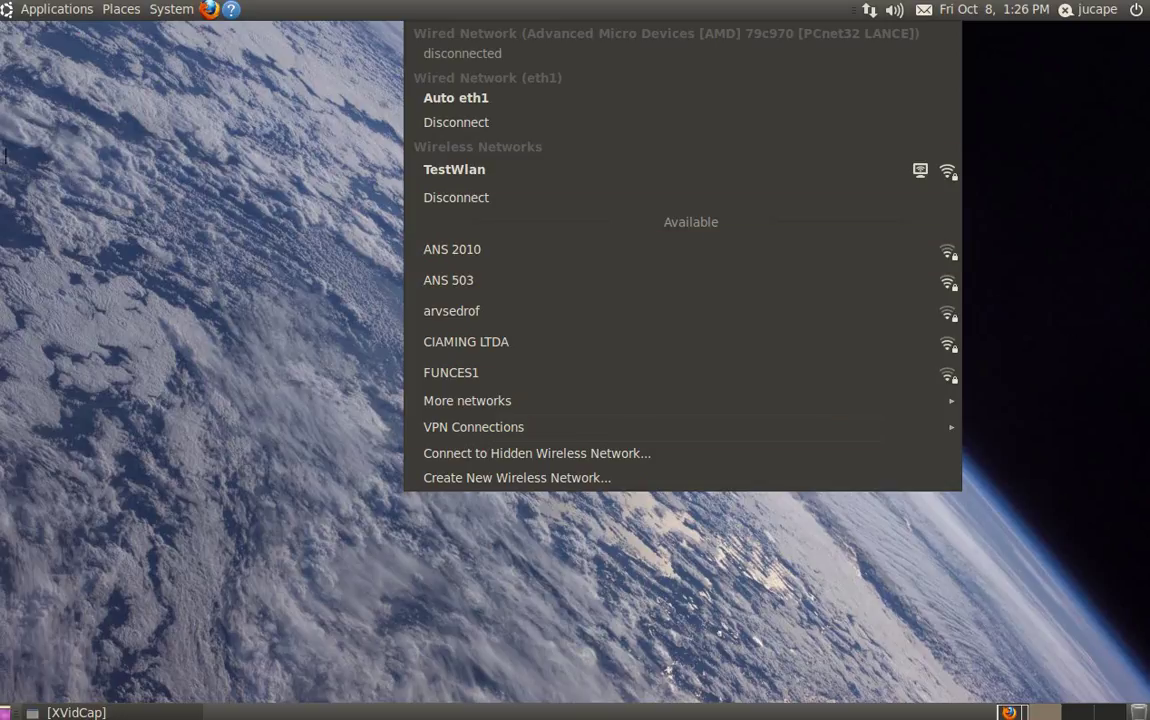
{"action": "left_click", "coordinate": [150, 210]}
{"action": "left_click", "coordinate": [170, 10]}
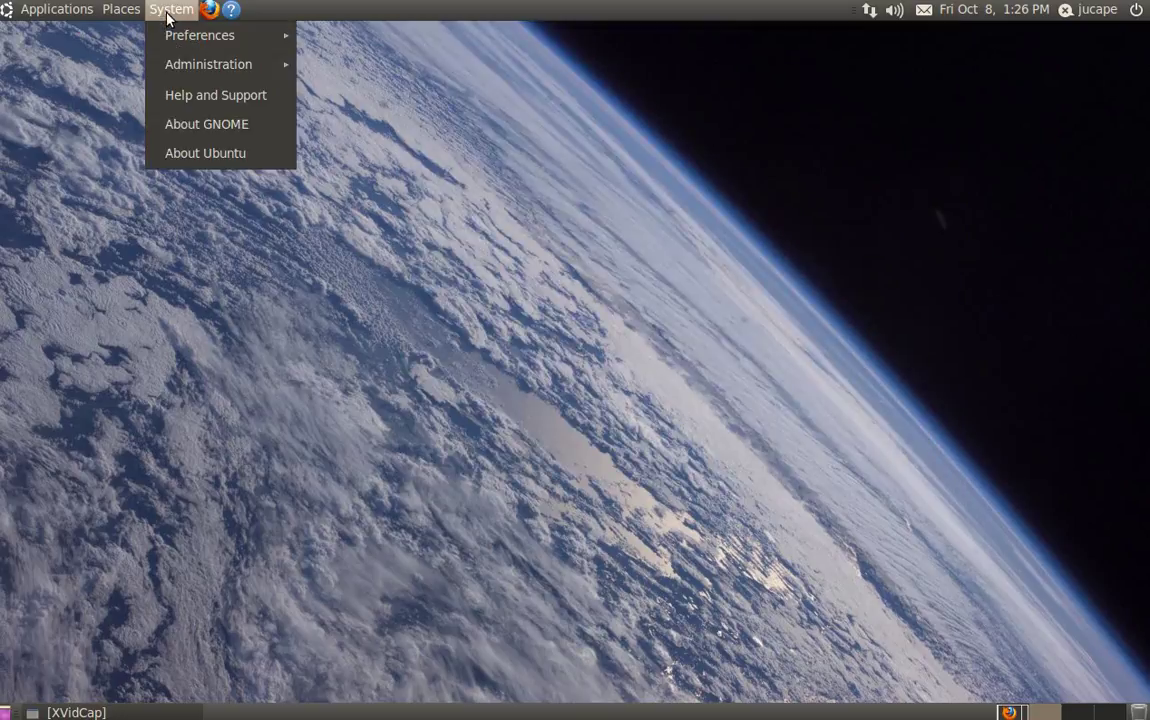
{"action": "left_click", "coordinate": [176, 362]}
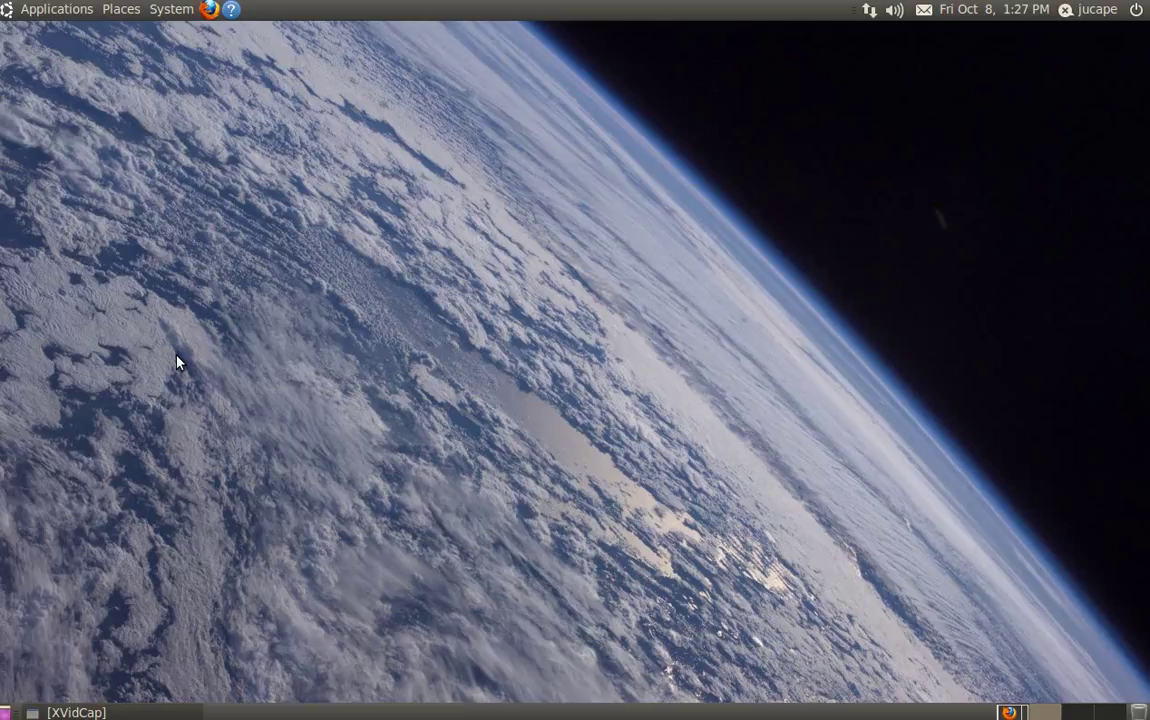
{"action": "left_click", "coordinate": [870, 11]}
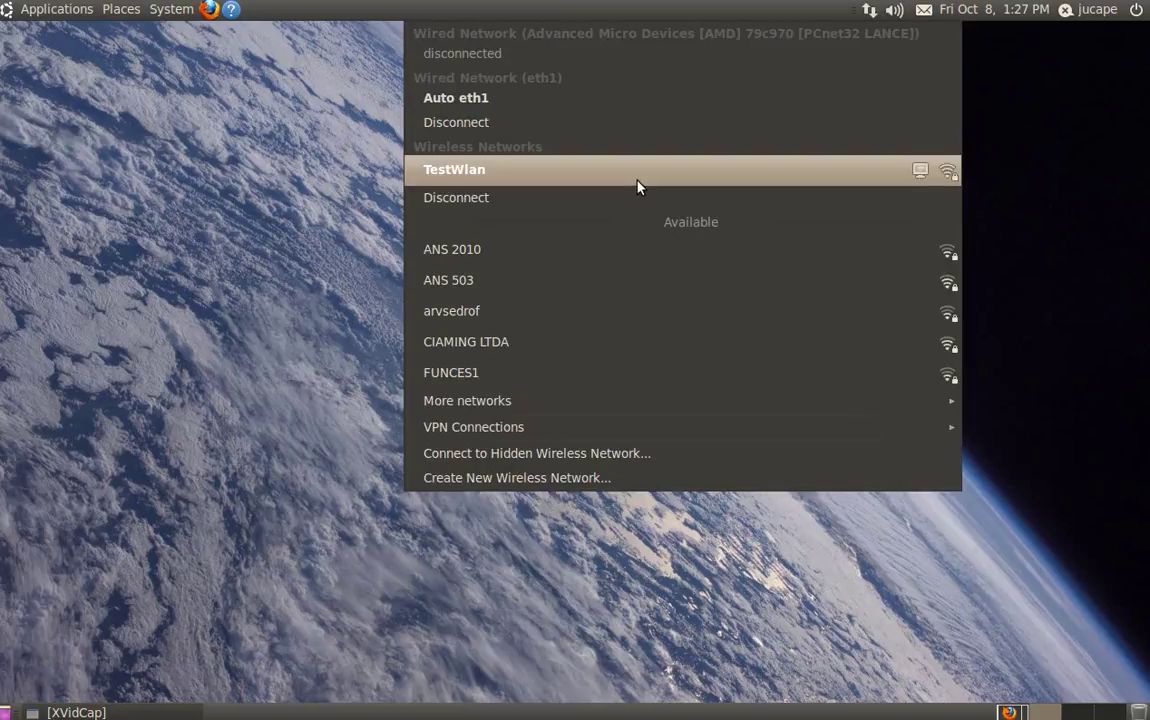
{"action": "left_click", "coordinate": [187, 367]}
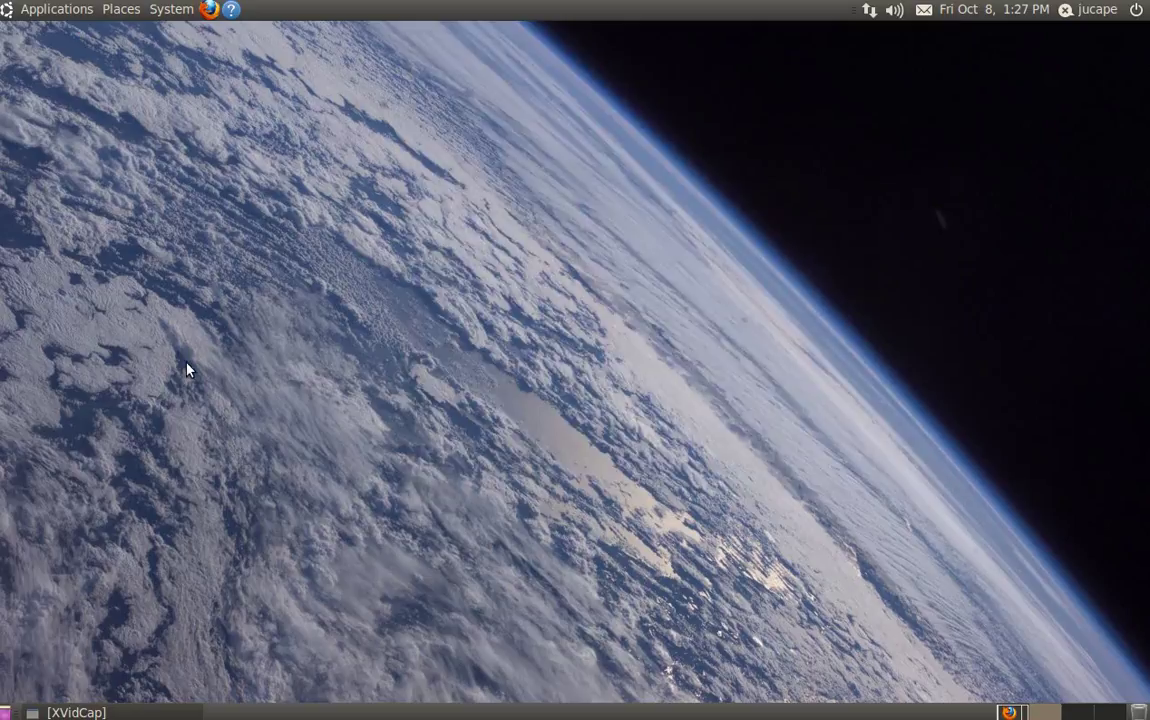
{"action": "left_click", "coordinate": [168, 9]}
{"action": "mouse_move", "coordinate": [231, 45]}
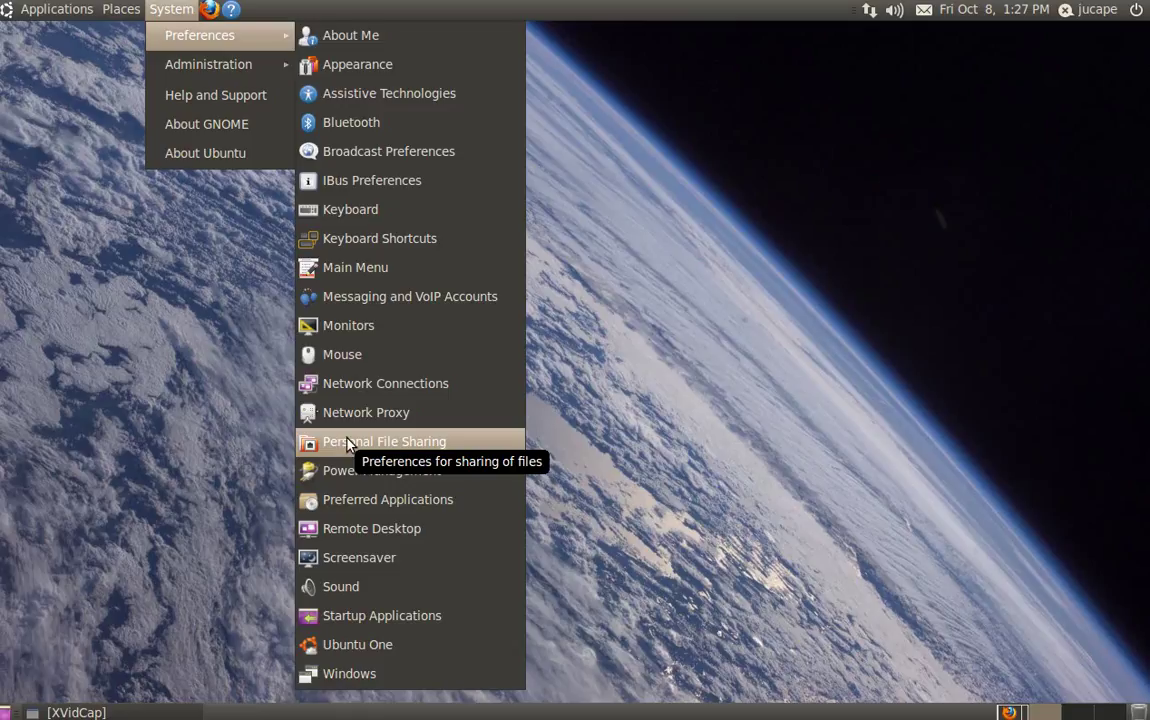
Step: Review TestWlan's saved ad-hoc and WEP 128-bit passphrase settings in Network Connections, then close it
{"action": "left_click", "coordinate": [360, 386]}
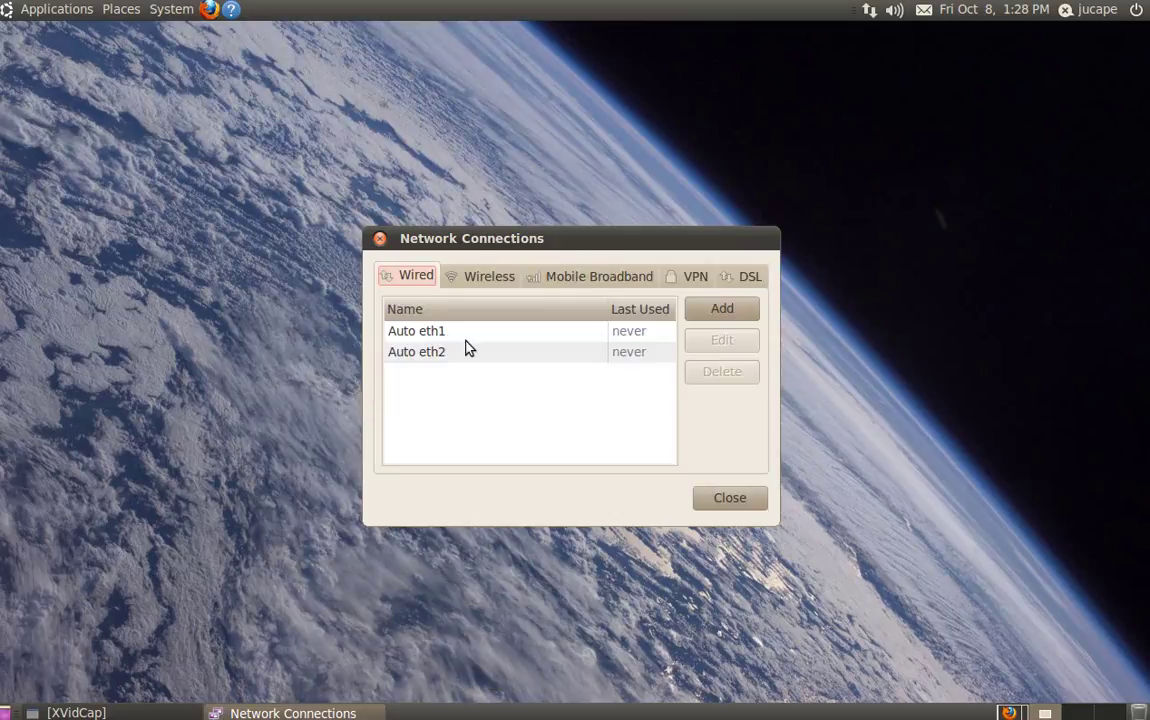
{"action": "left_click", "coordinate": [480, 283]}
{"action": "left_click", "coordinate": [473, 338]}
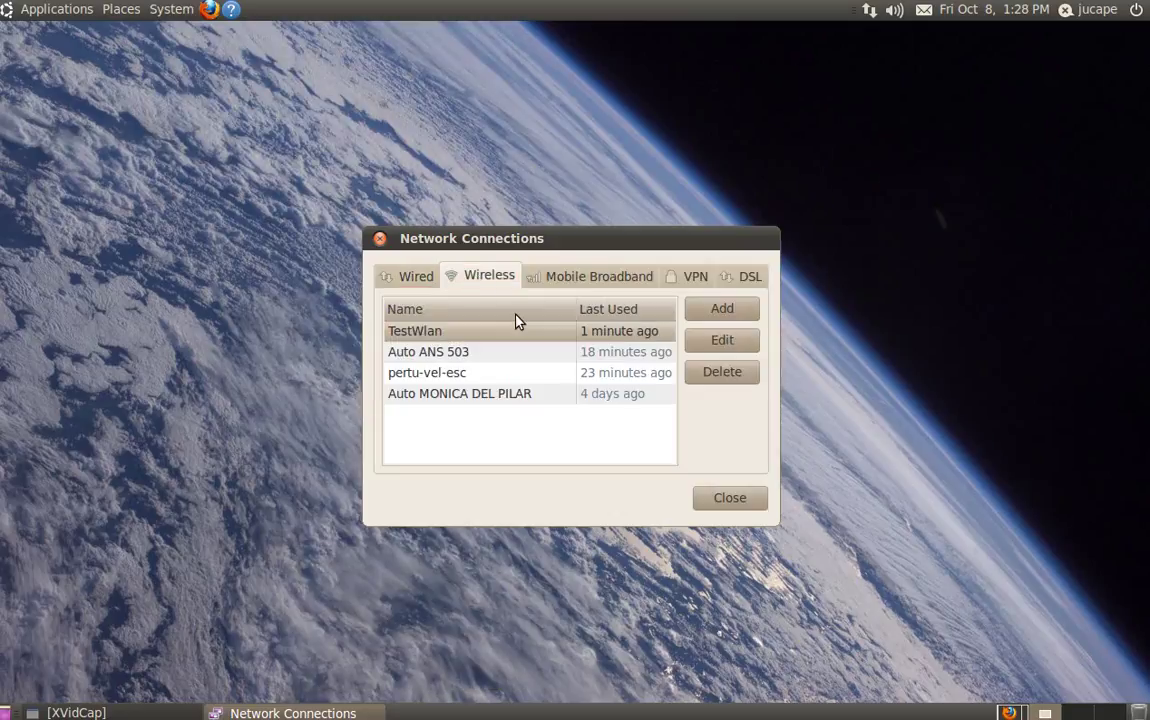
{"action": "left_click", "coordinate": [723, 347]}
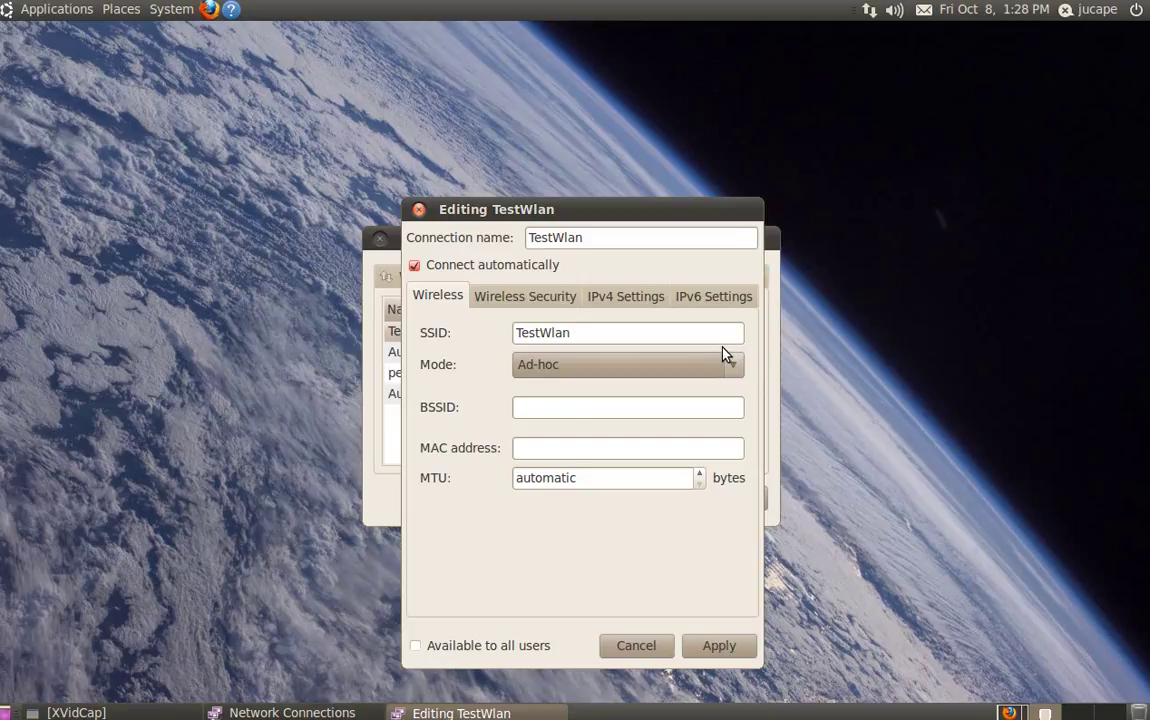
{"action": "left_click", "coordinate": [540, 296]}
{"action": "left_click", "coordinate": [418, 211]}
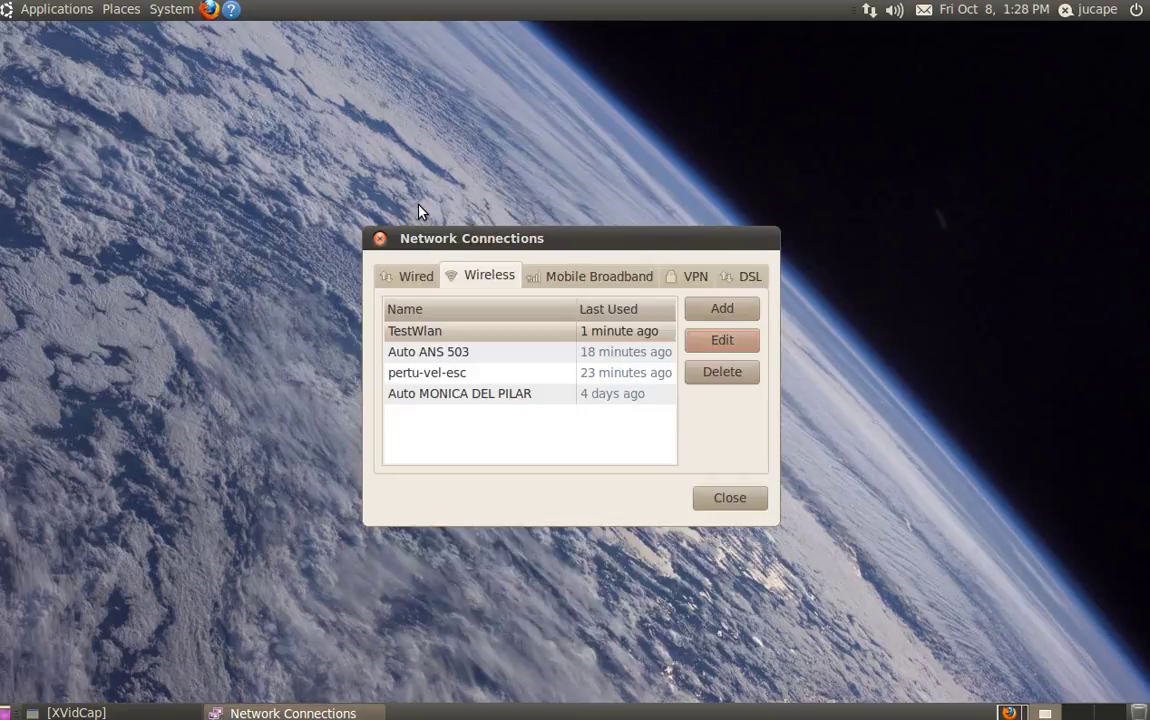
{"action": "left_click", "coordinate": [381, 244]}
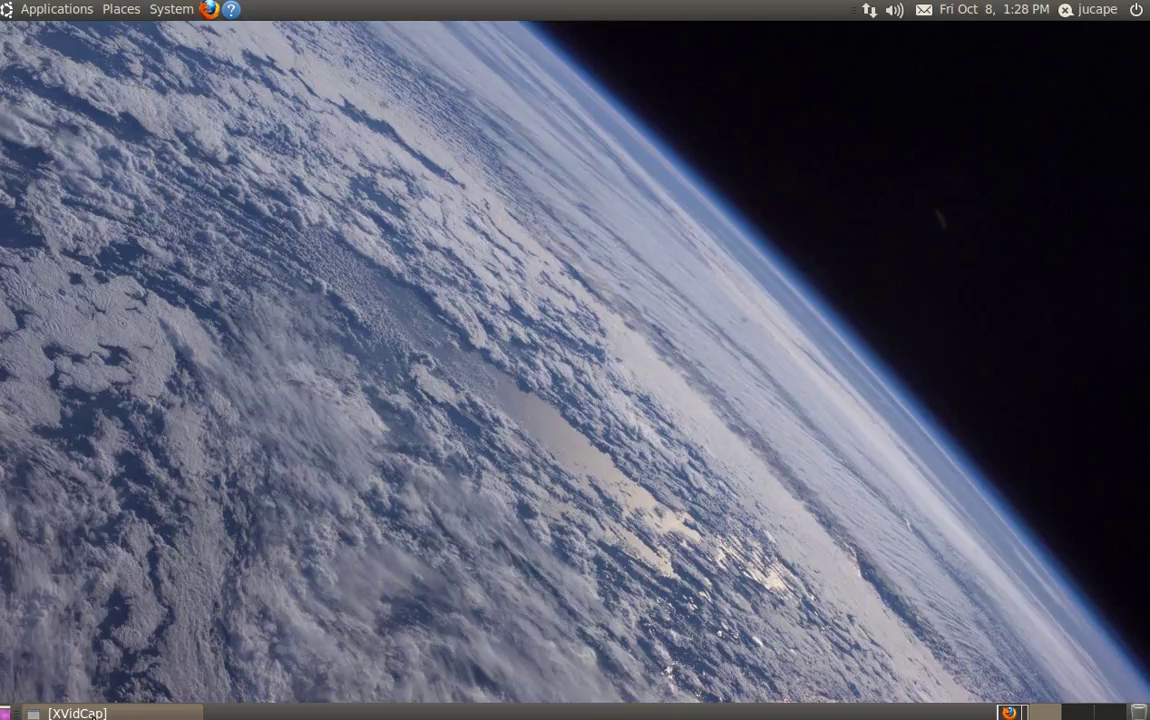
Step: Disconnect from the TestWlan wireless network
{"action": "left_click", "coordinate": [90, 713]}
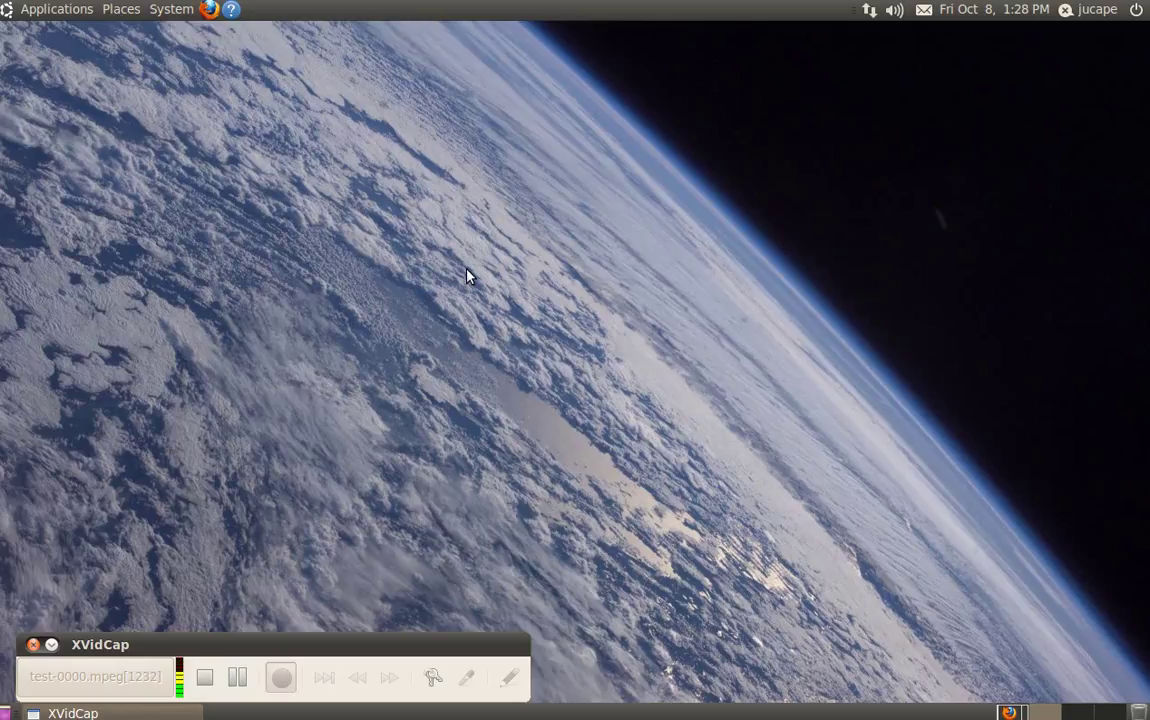
{"action": "left_click", "coordinate": [869, 9]}
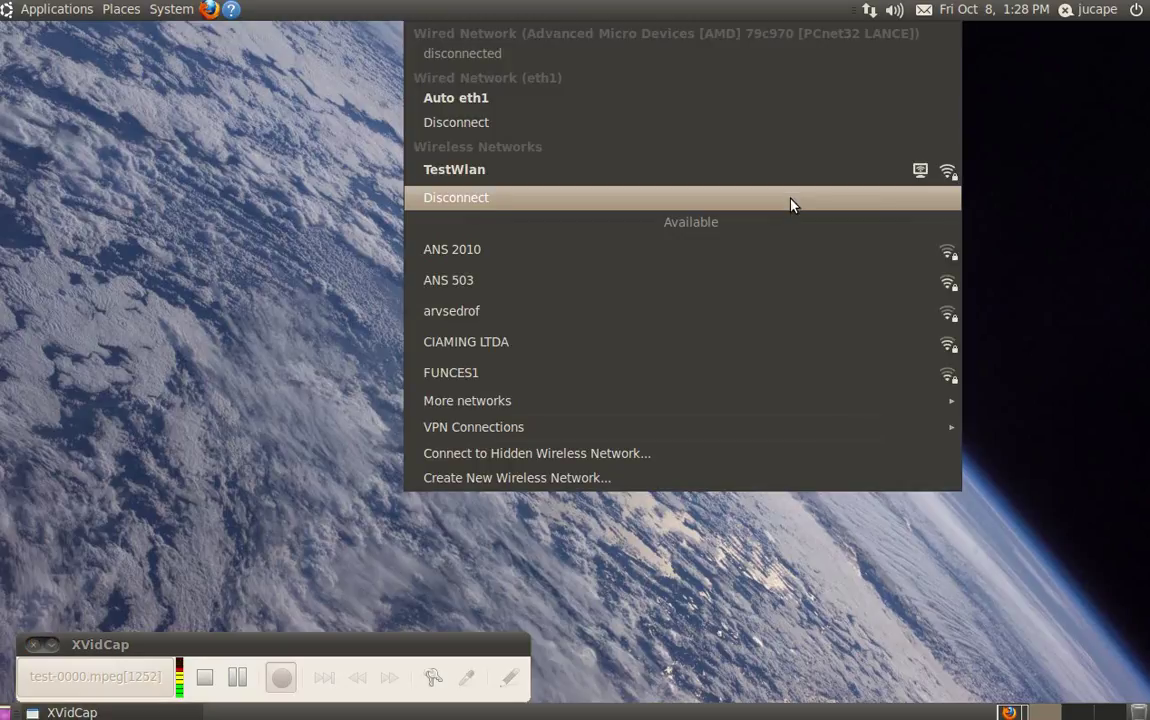
{"action": "left_click", "coordinate": [790, 199]}
Step: Bring up the saved pertu-vel-esc wireless connection instead
{"action": "left_click", "coordinate": [869, 9]}
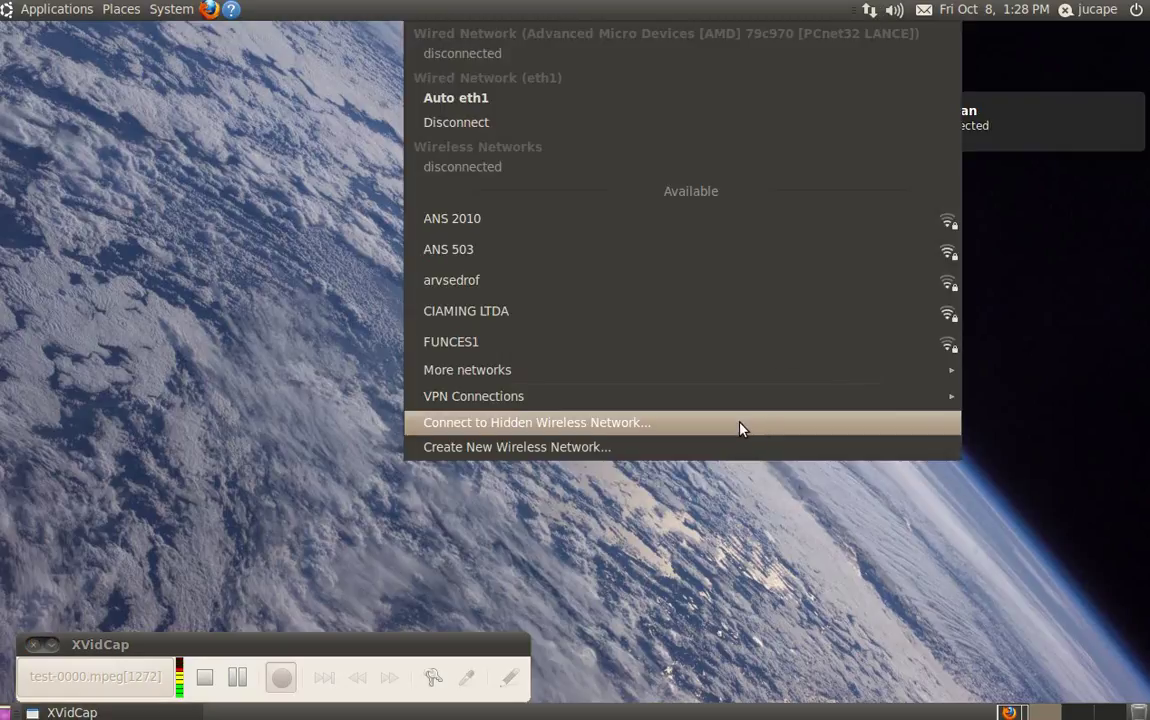
{"action": "left_click", "coordinate": [739, 447]}
{"action": "left_click", "coordinate": [672, 334]}
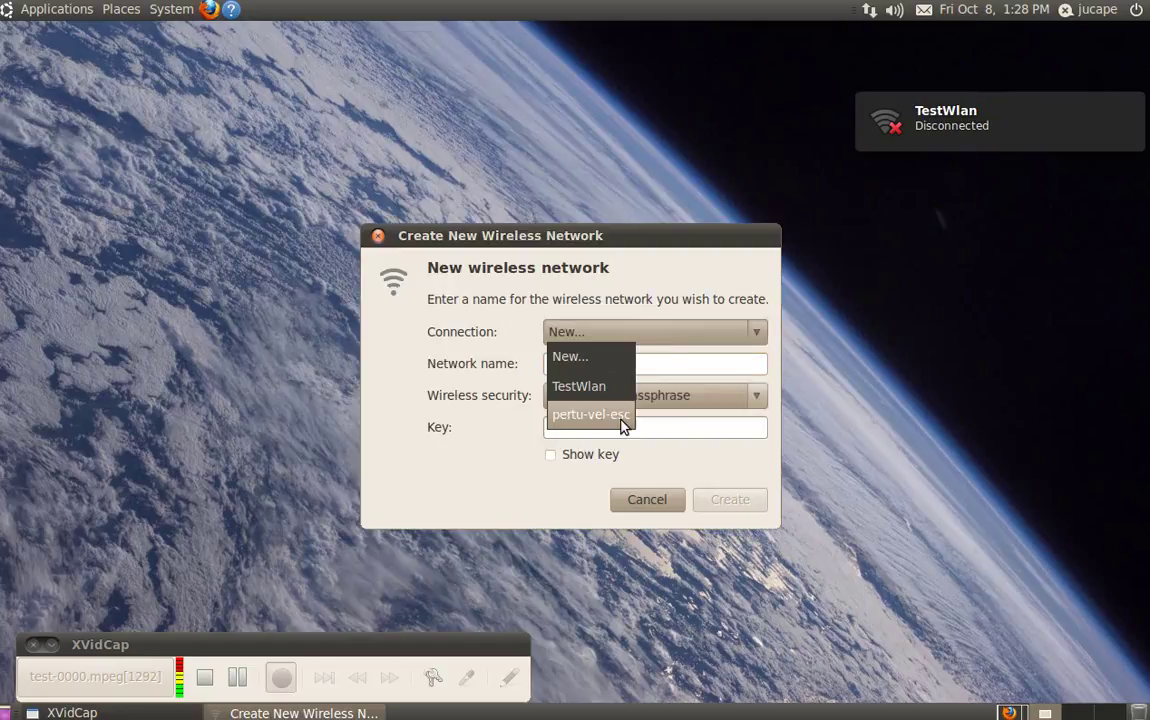
{"action": "left_click", "coordinate": [592, 415]}
{"action": "left_click", "coordinate": [737, 497]}
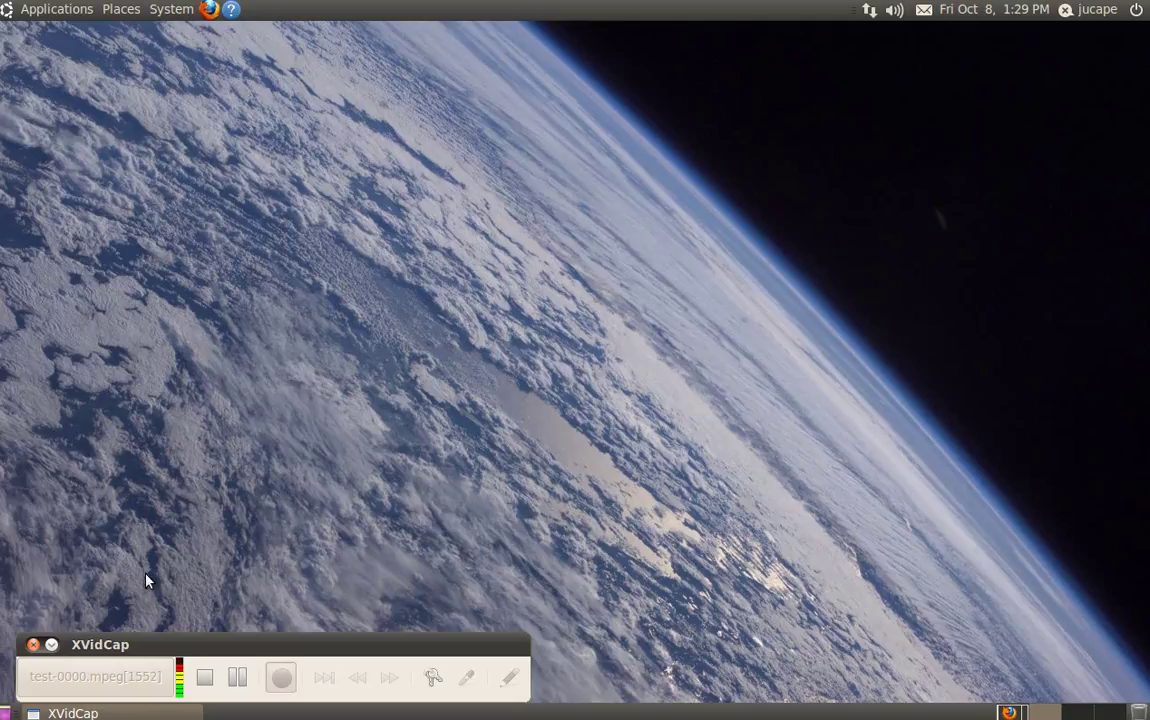
{"action": "left_click", "coordinate": [869, 10]}
{"action": "left_click", "coordinate": [145, 453]}
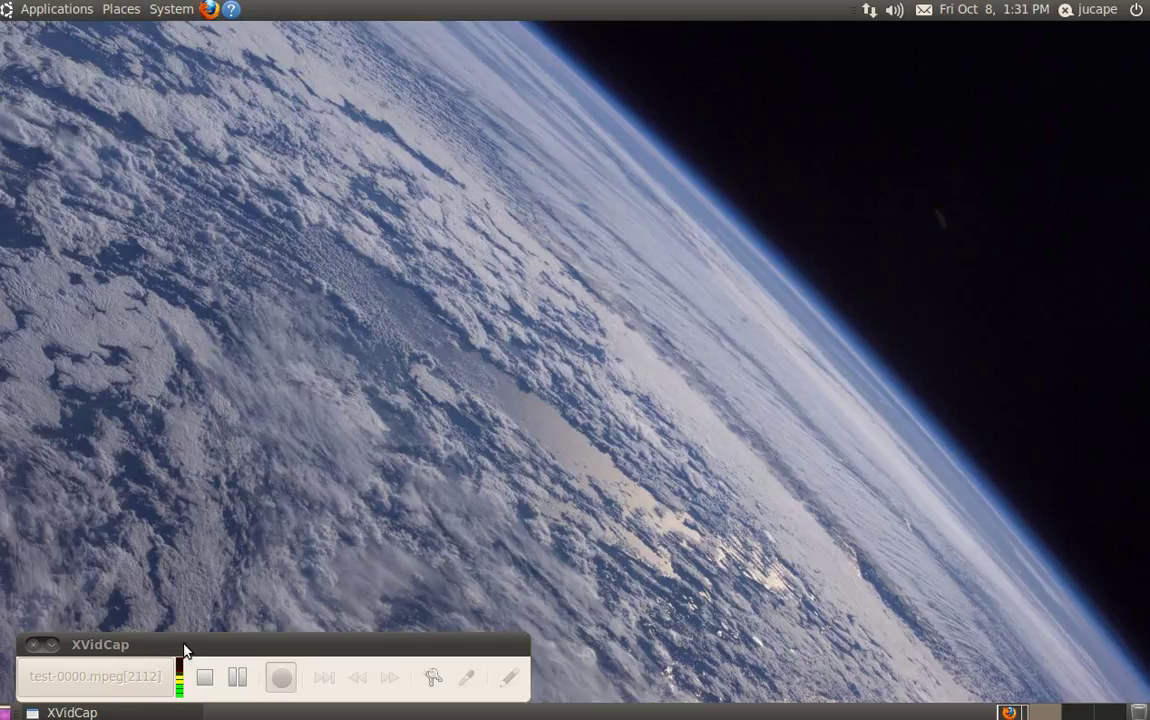
{"action": "left_click", "coordinate": [210, 10]}
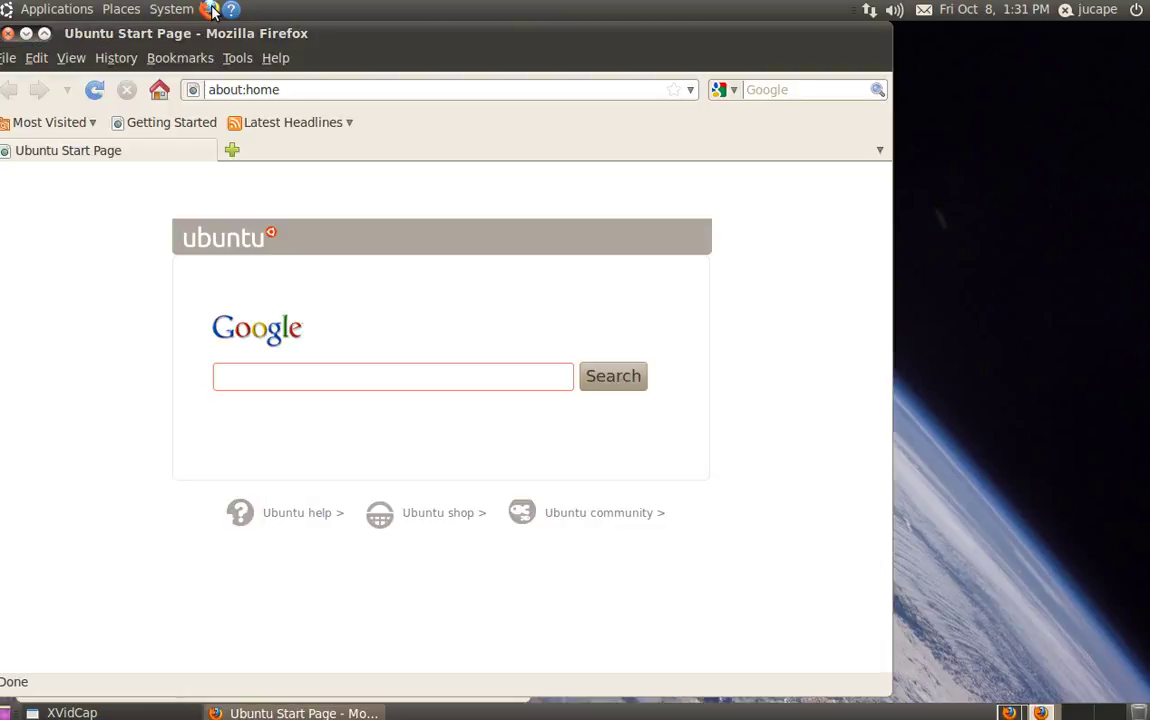
{"action": "left_click", "coordinate": [290, 90]}
{"action": "key", "text": "BackSpace"}
{"action": "key", "text": "BackSpace"}
{"action": "key", "text": "BackSpace"}
{"action": "key", "text": "BackSpace"}
{"action": "key", "text": "BackSpace"}
{"action": "key", "text": "BackSpace"}
{"action": "key", "text": "BackSpace"}
{"action": "key", "text": "BackSpace"}
{"action": "key", "text": "BackSpace"}
{"action": "key", "text": "BackSpace"}
{"action": "type", "text": "www.uis.edu.co"}
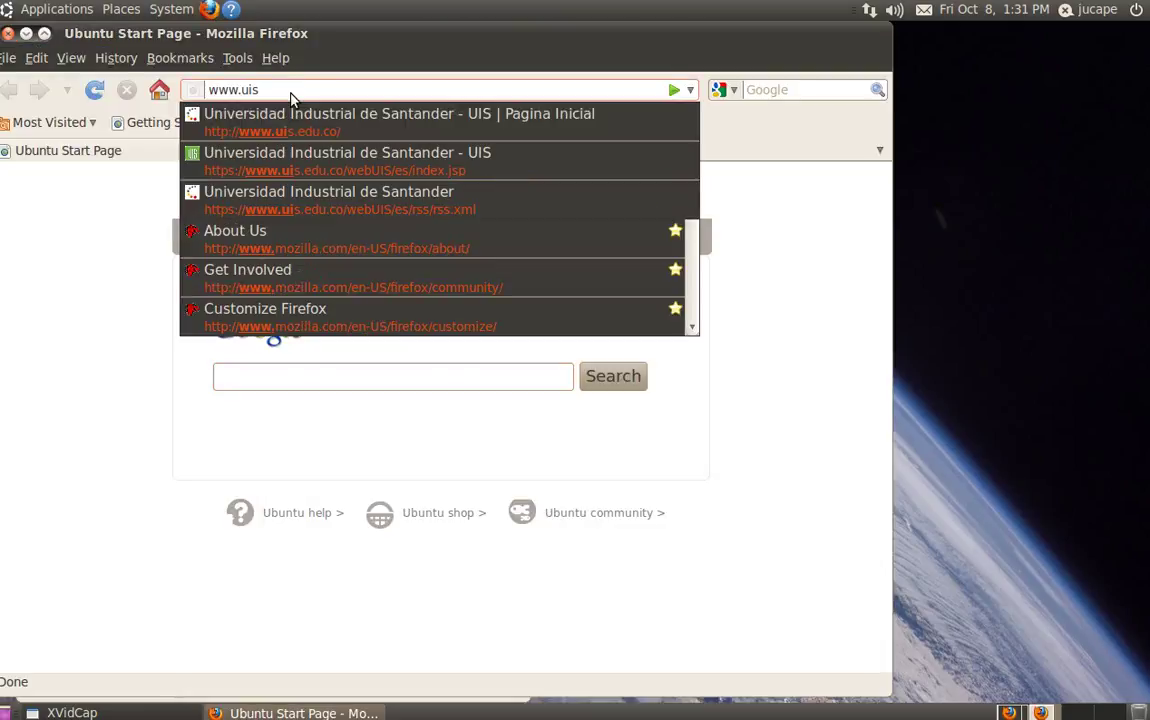
{"action": "key", "text": "Return"}
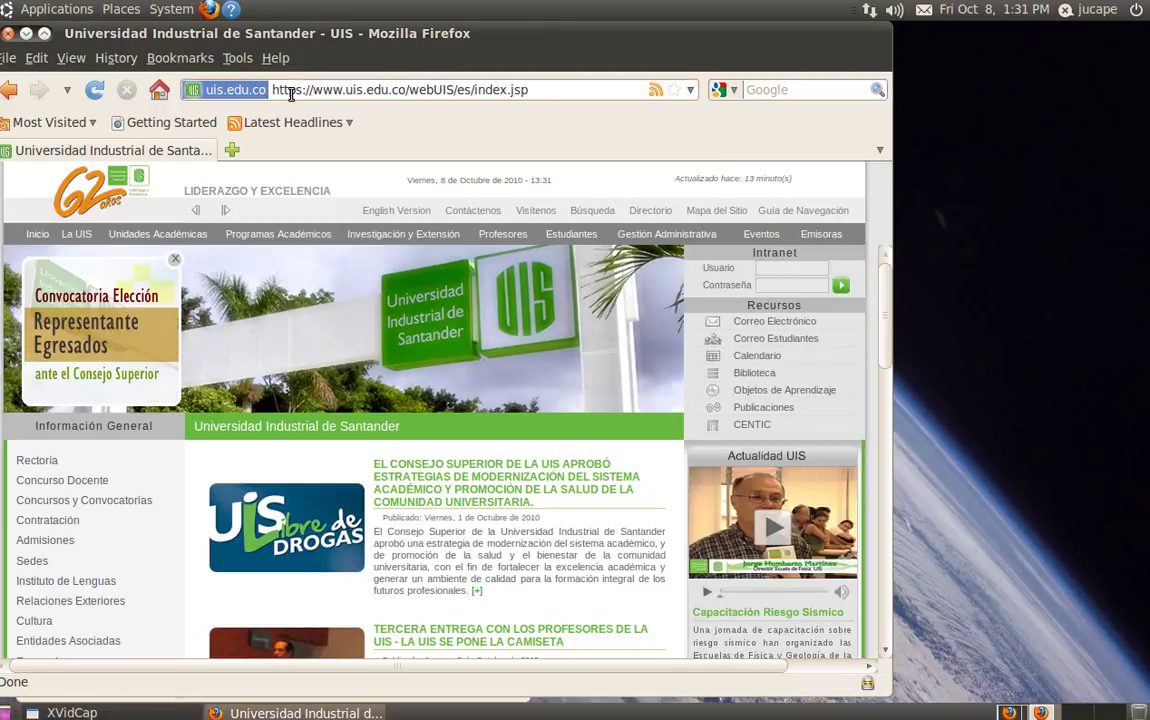
Step: Load cps.uis.edu.co, then its /moodle/ page, and close Firefox
{"action": "left_click", "coordinate": [545, 92]}
{"action": "type", "text": "cps.uis.edu"}
{"action": "key", "text": "Return"}
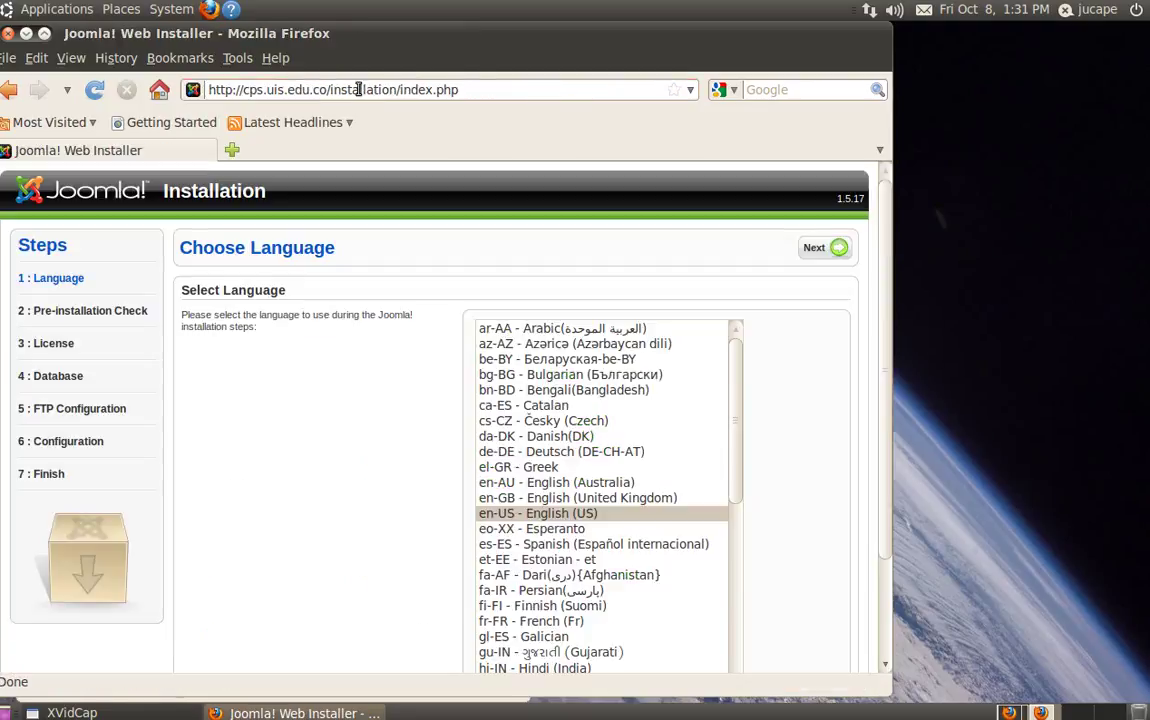
{"action": "left_click_drag", "start_coordinate": [326, 89], "coordinate": [595, 103]}
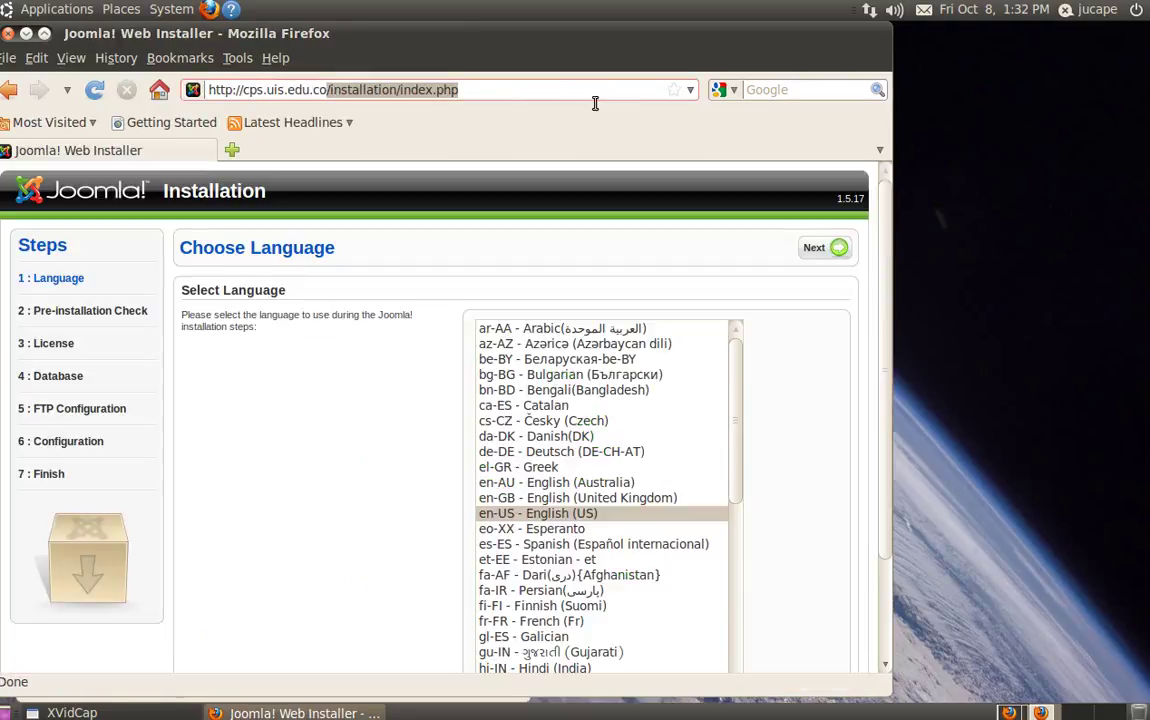
{"action": "type", "text": "/moodle/"}
{"action": "key", "text": "Return"}
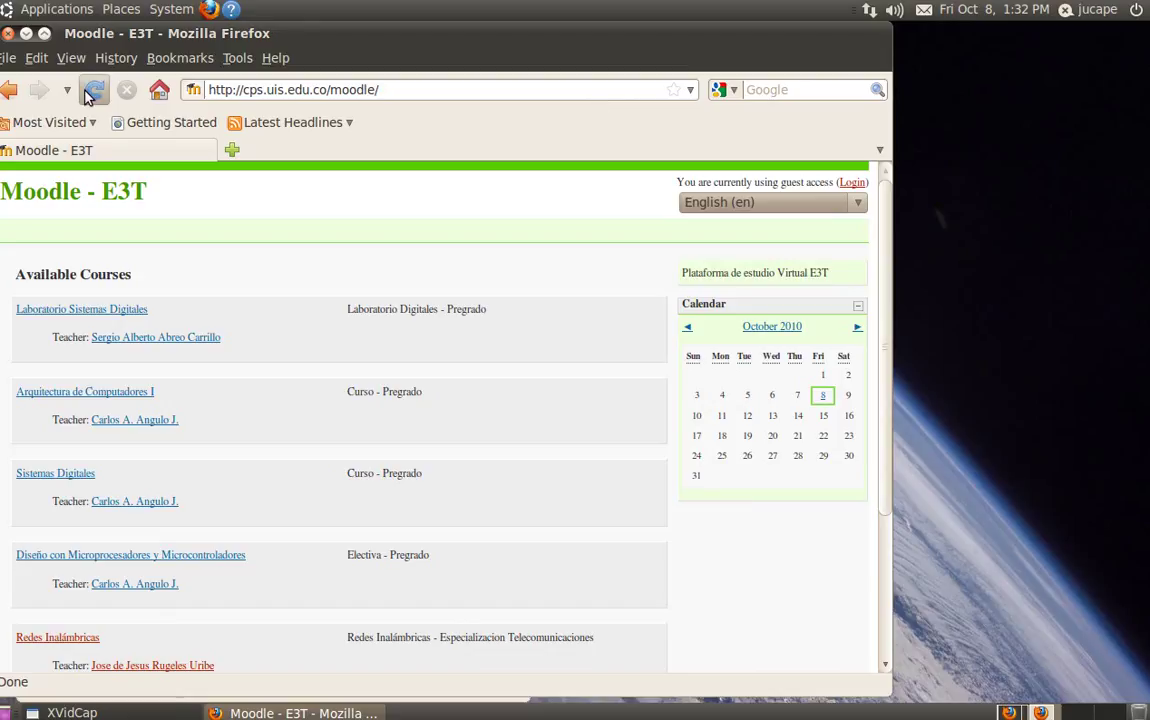
{"action": "left_click", "coordinate": [7, 37]}
Step: Browse Places > Network and enter the Windows Network folder, which lists 0 items
{"action": "left_click", "coordinate": [30, 10]}
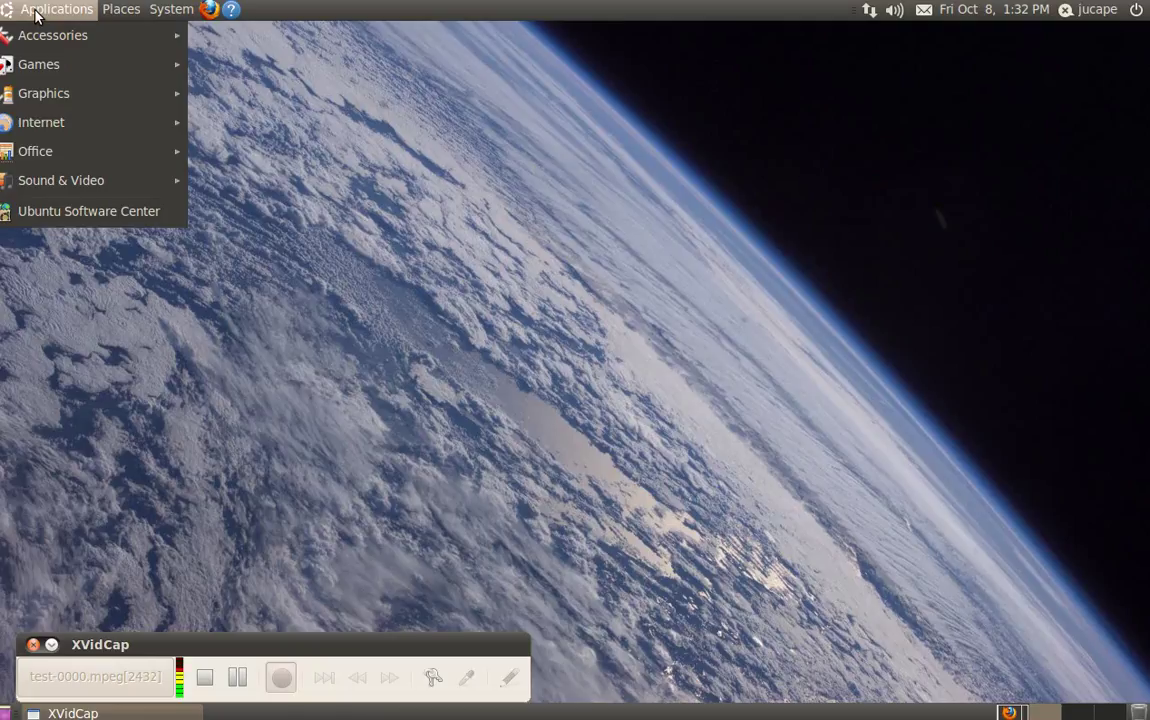
{"action": "mouse_move", "coordinate": [121, 9]}
{"action": "left_click", "coordinate": [667, 342]}
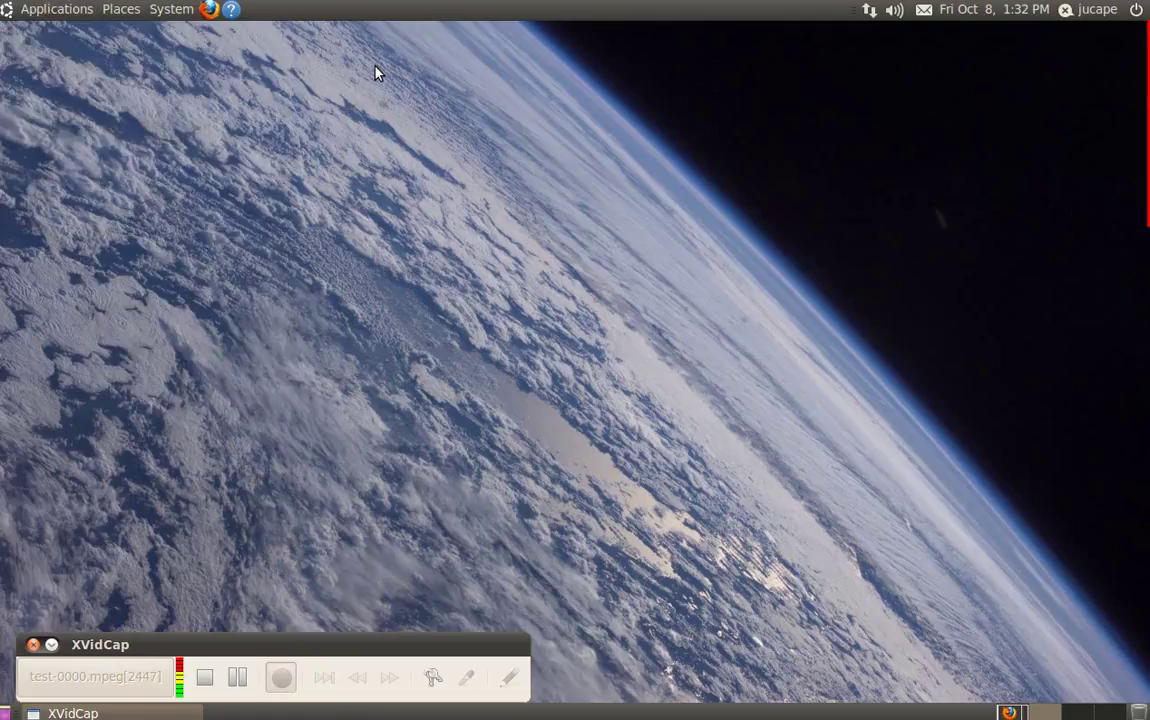
{"action": "left_click", "coordinate": [120, 10]}
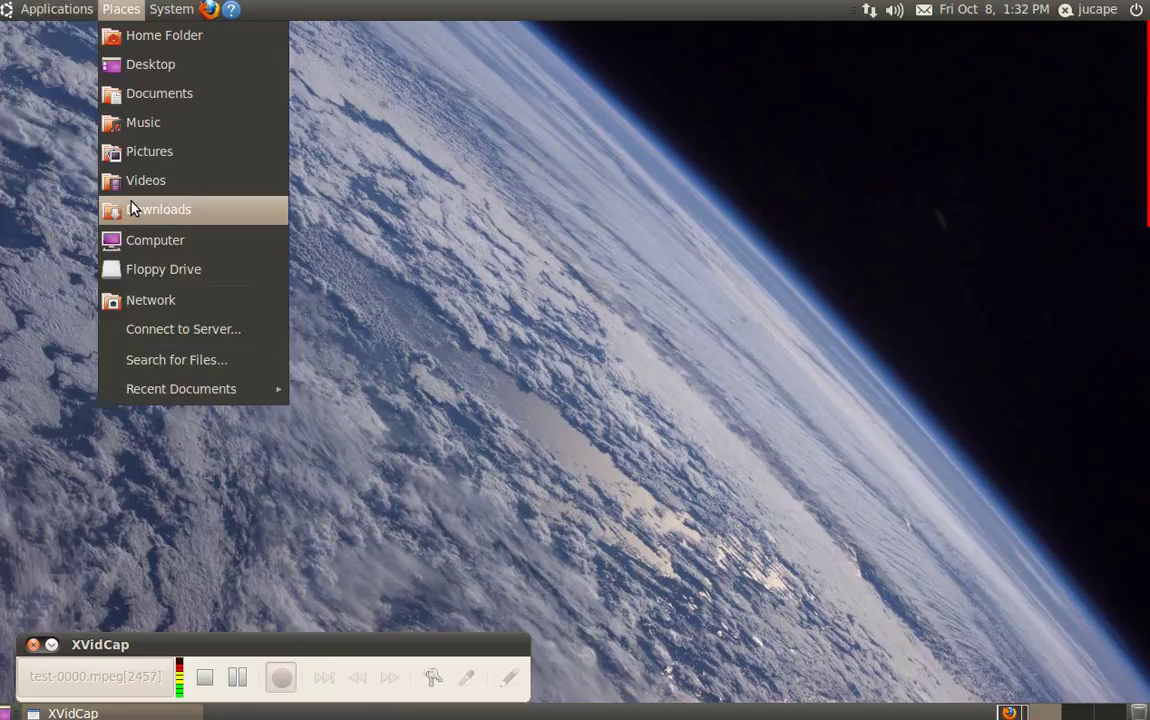
{"action": "left_click", "coordinate": [159, 299]}
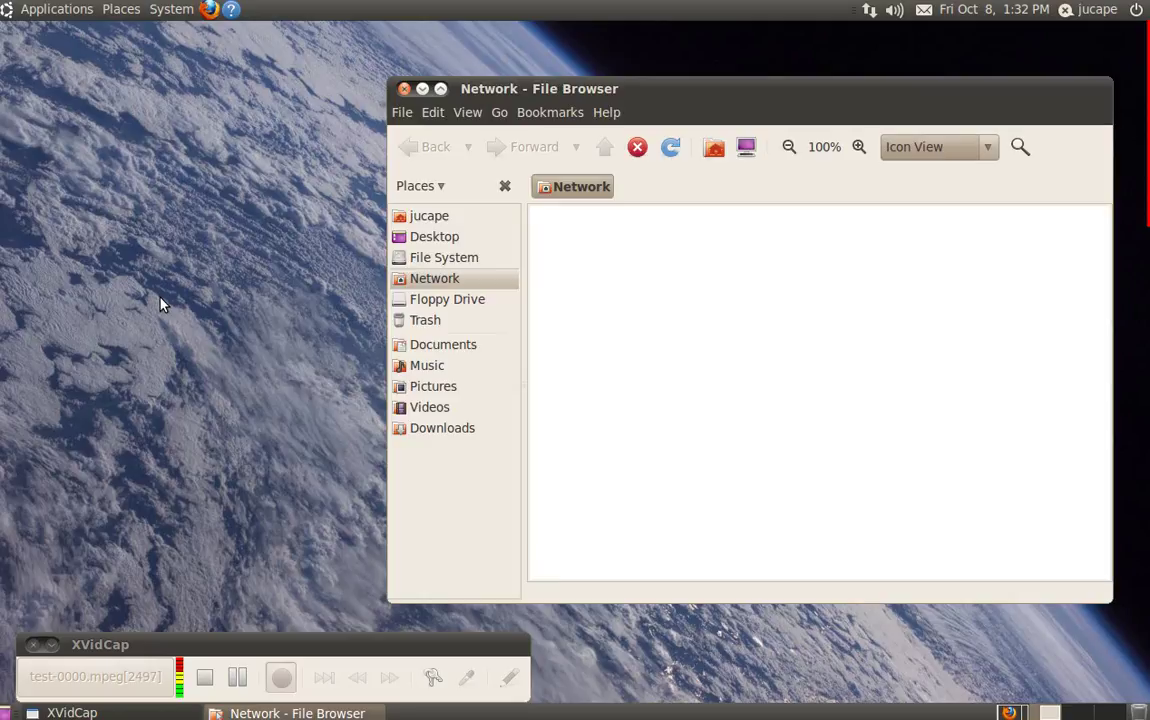
{"action": "double_click", "coordinate": [609, 242]}
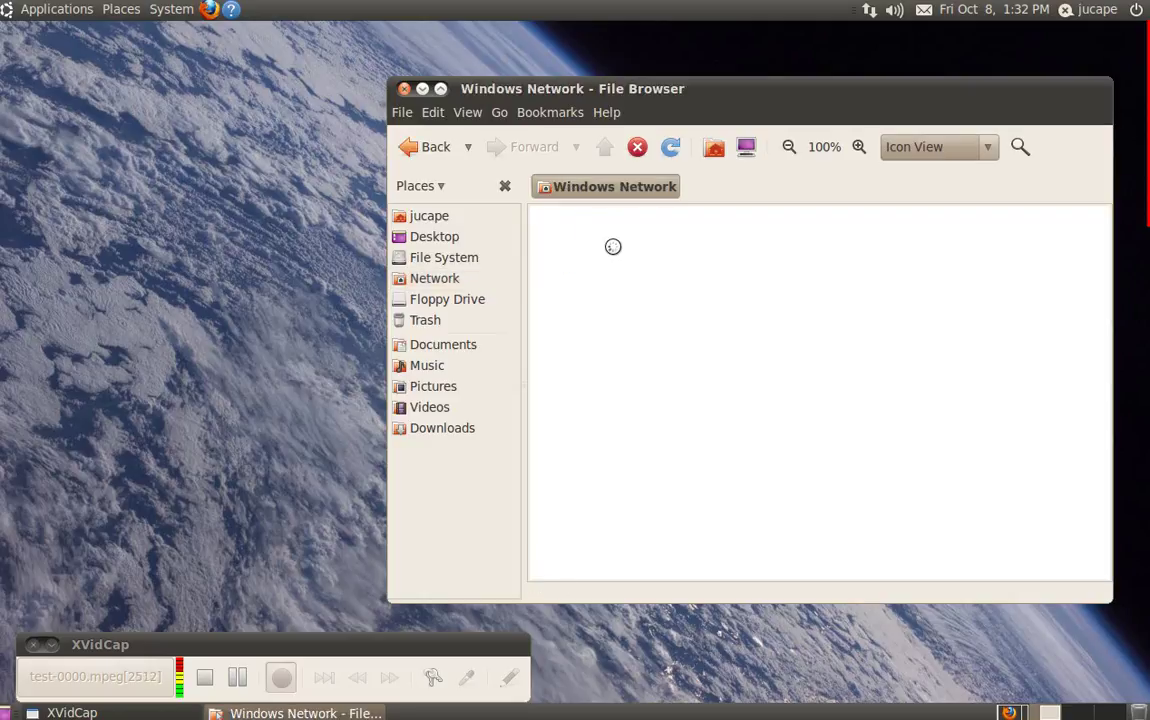